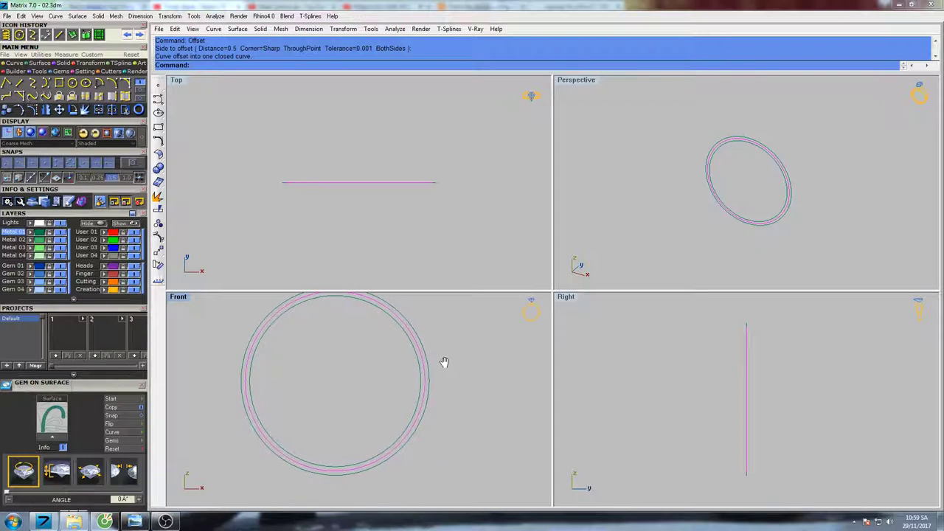
- Create a six-turn helix around the middle circle, placing its start point just inside the inner circle
key(Escape)
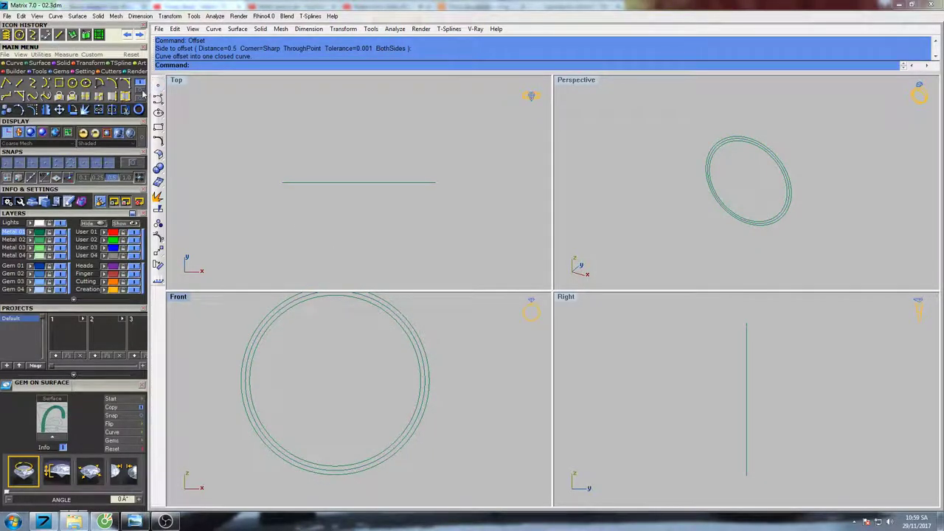
click(140, 90)
click(58, 85)
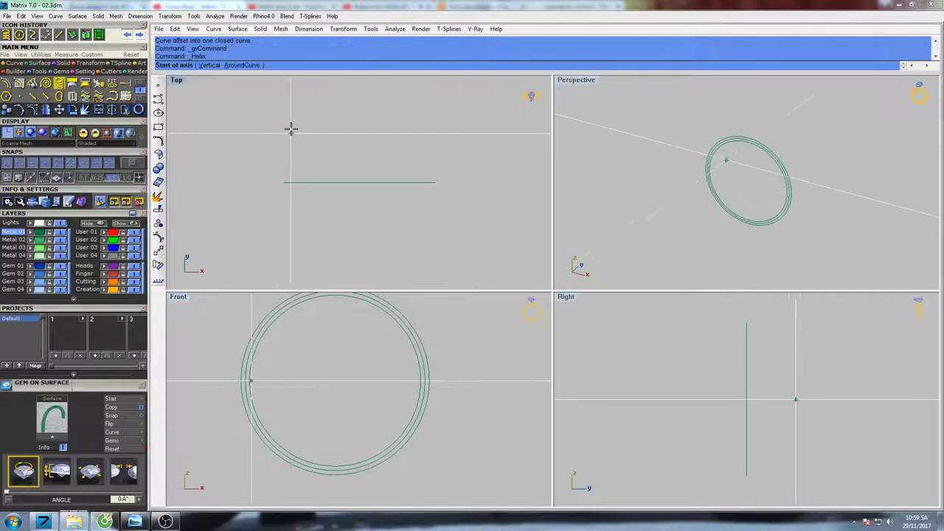
click(247, 67)
right_drag(437, 369, 452, 329)
click(356, 434)
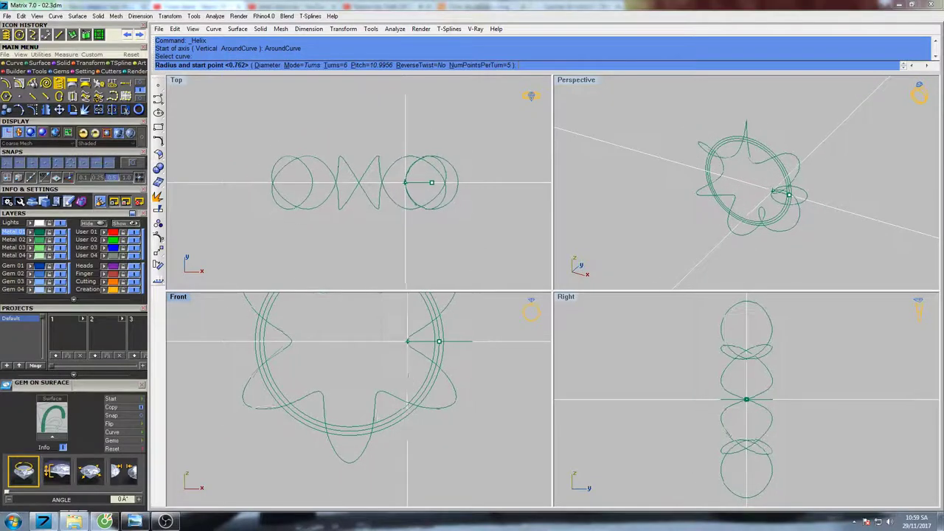
right_drag(414, 369, 402, 415)
scroll(417, 405, up, 5)
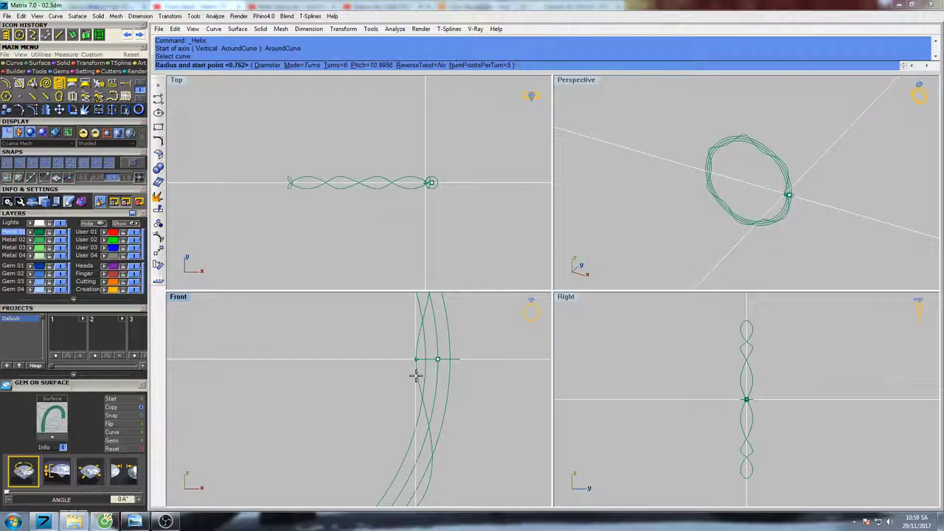
click(417, 377)
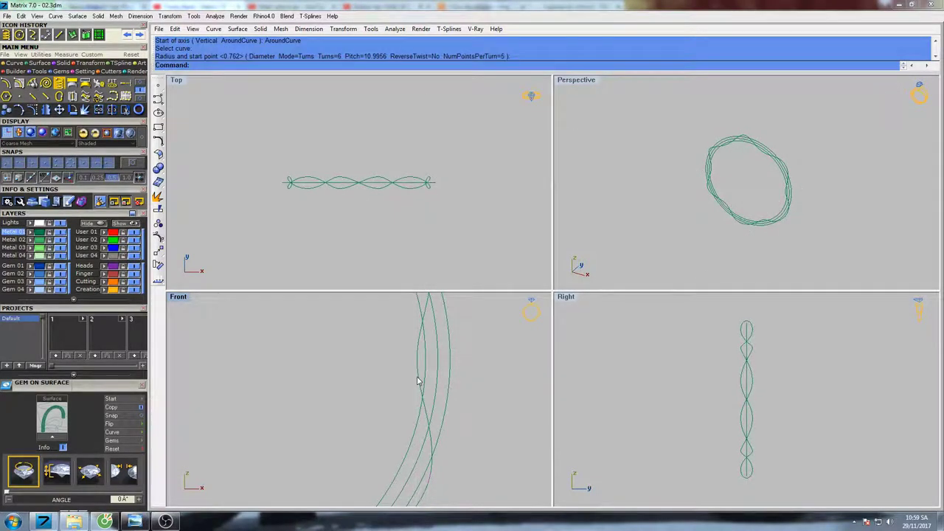
- Turn the helix curve into a closed pipe with a radius of 1
click(418, 381)
scroll(425, 376, down, 10)
mouse_move(421, 362)
right_down()
mouse_move(408, 365)
mouse_move(420, 359)
mouse_move(433, 368)
right_up()
text(p)
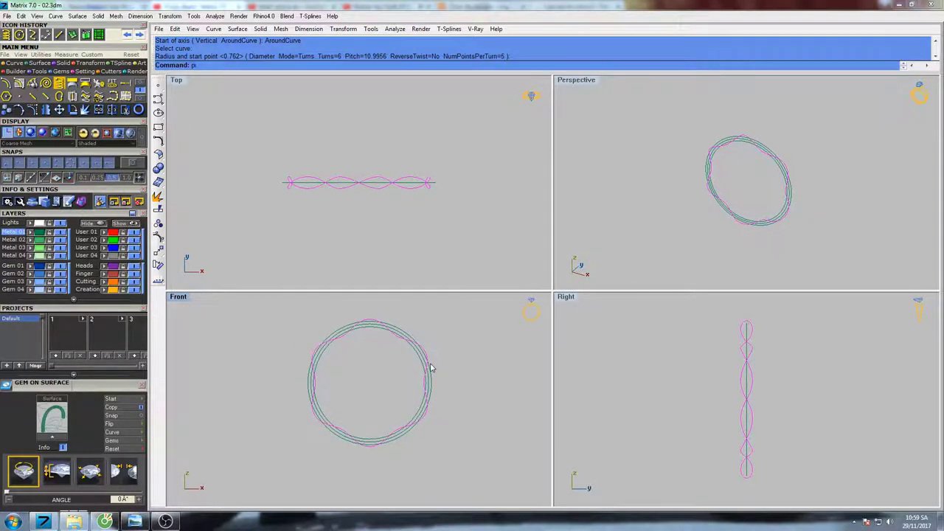
text(ip)
key(Return)
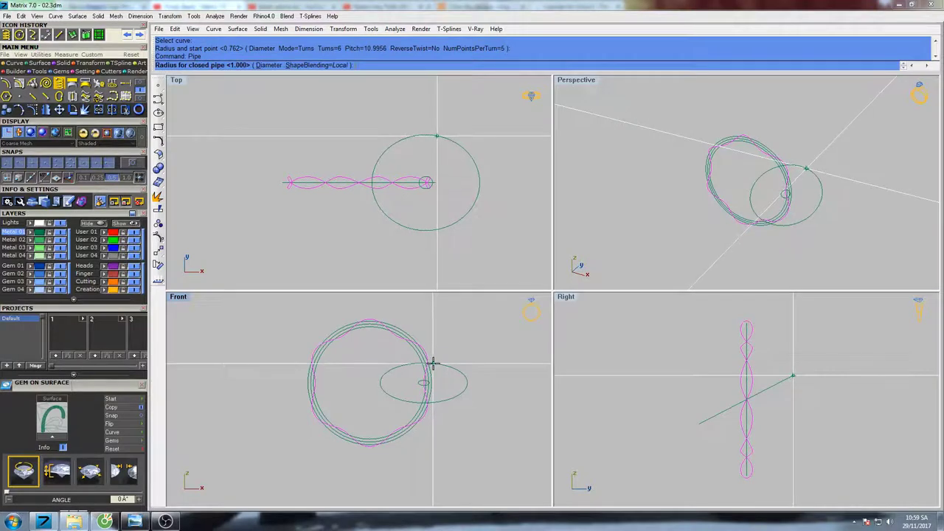
text(1)
key(Return)
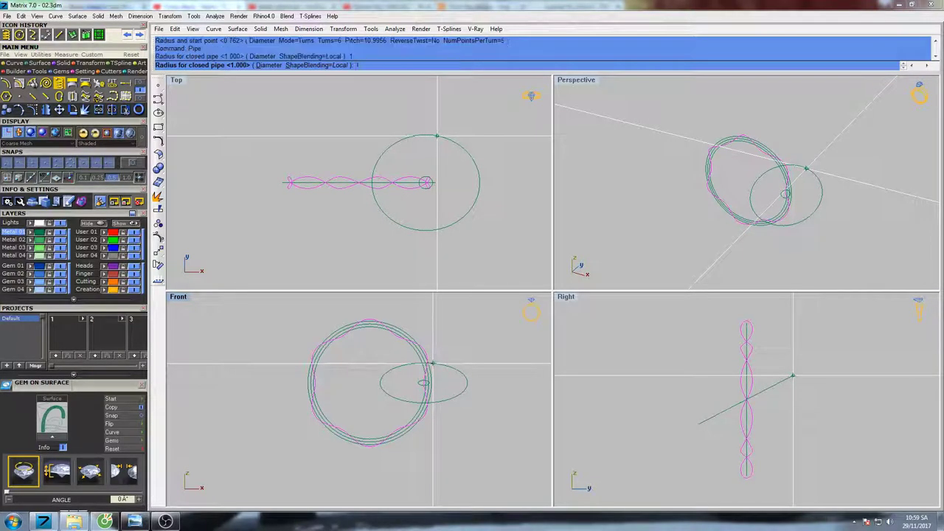
key(Return)
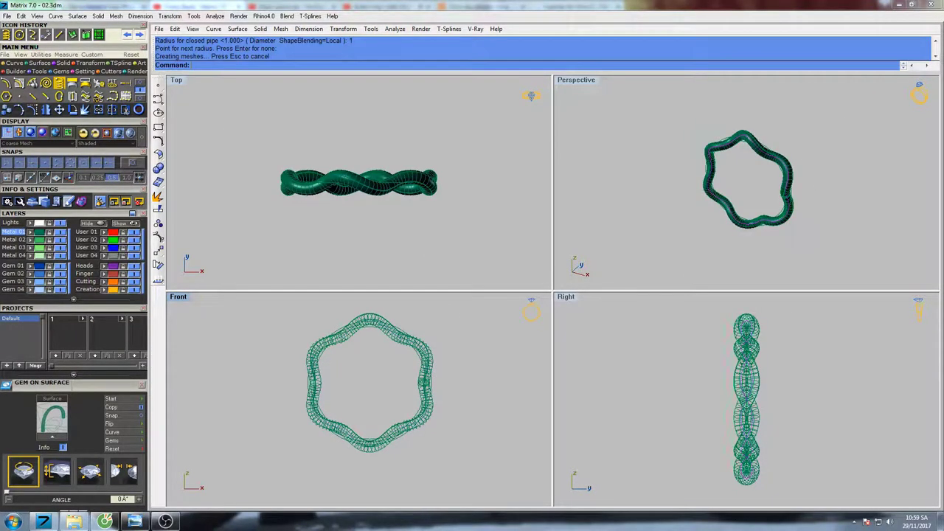
- Wire-cut the twisted pipe all the way through with the inner circle, removing the portion inside the circle
double_click(577, 84)
right_drag(569, 174, 557, 260)
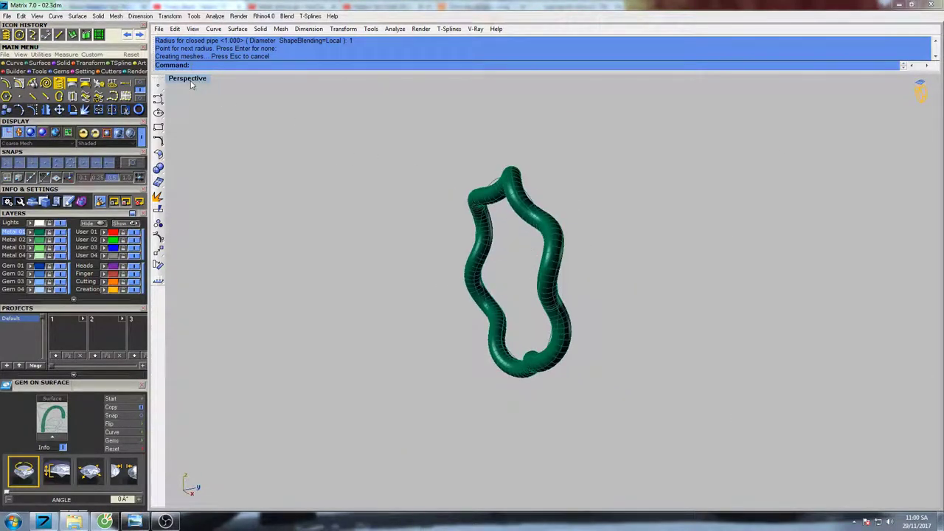
double_click(188, 79)
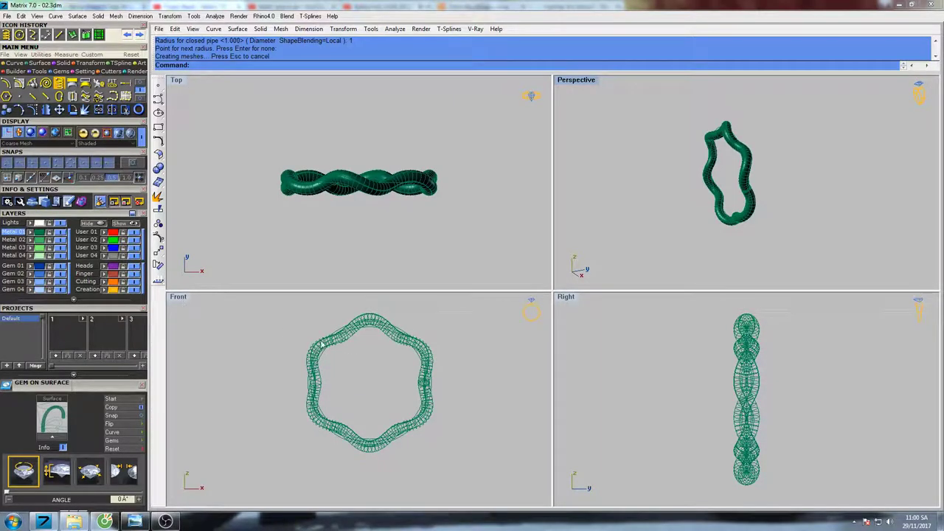
scroll(322, 344, up, 5)
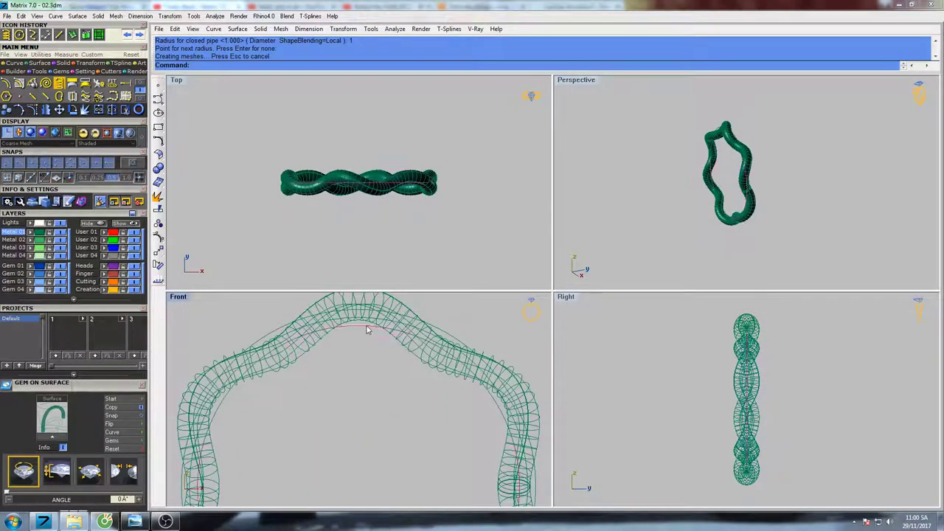
click(367, 327)
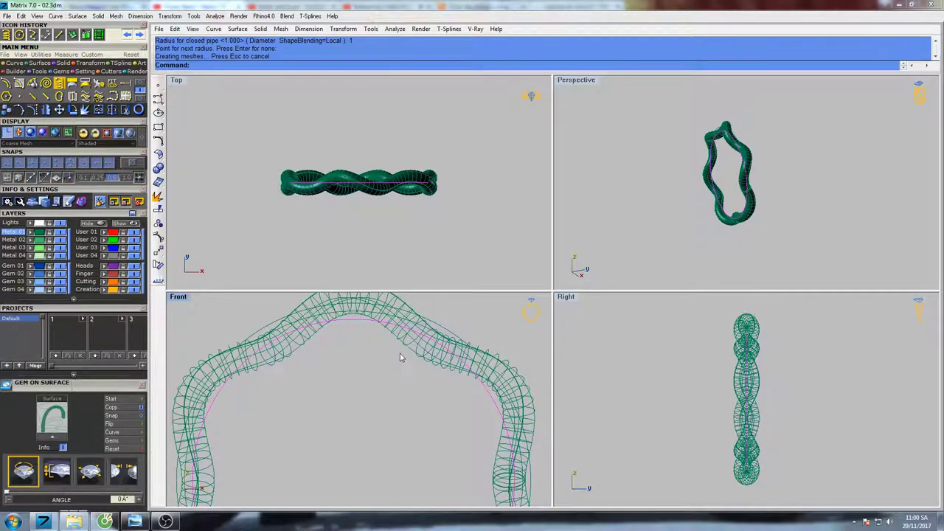
scroll(400, 357, down, 5)
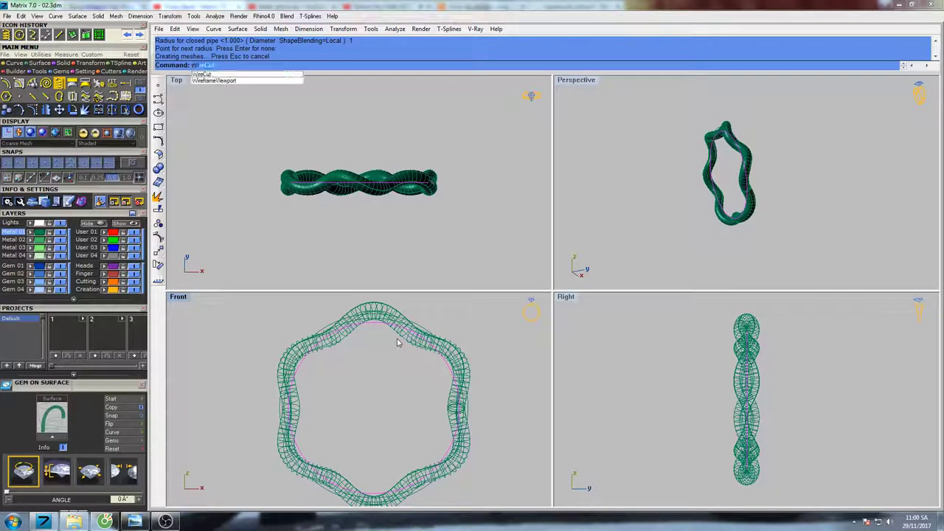
key(Return)
click(408, 343)
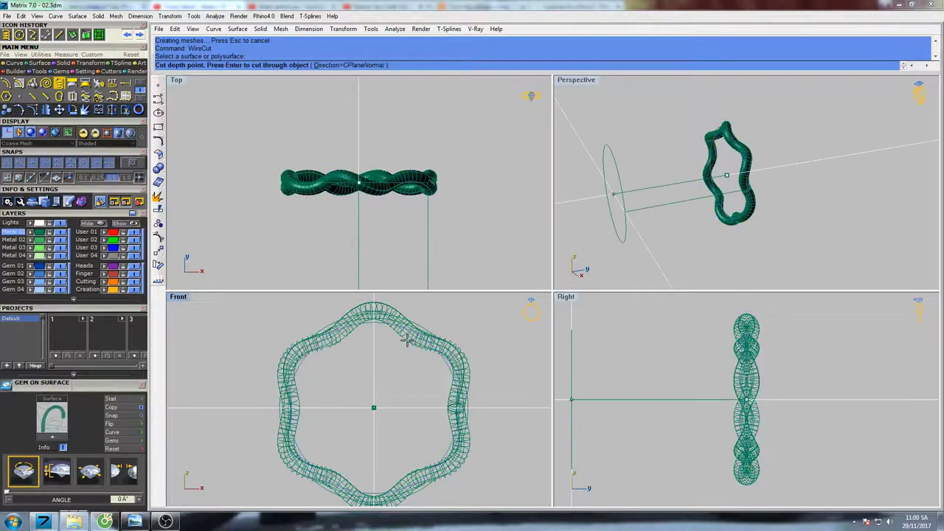
key(Return)
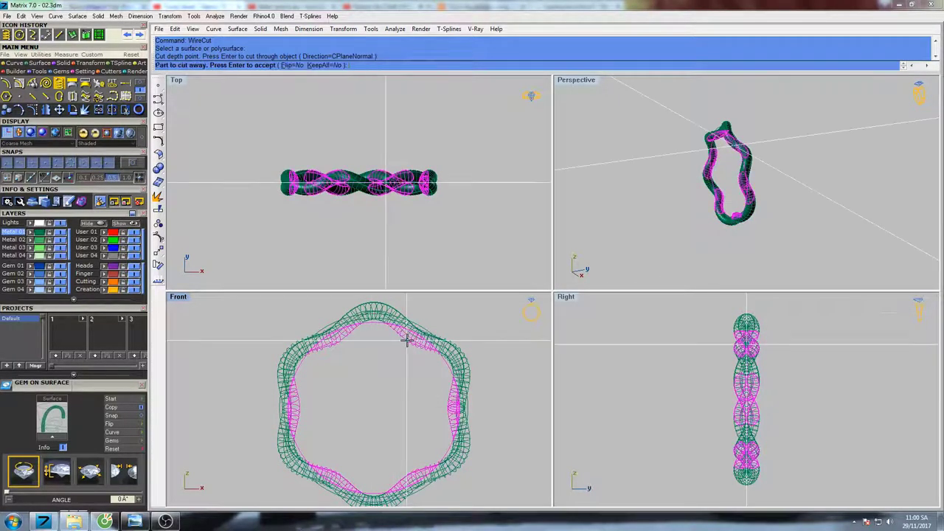
key(Return)
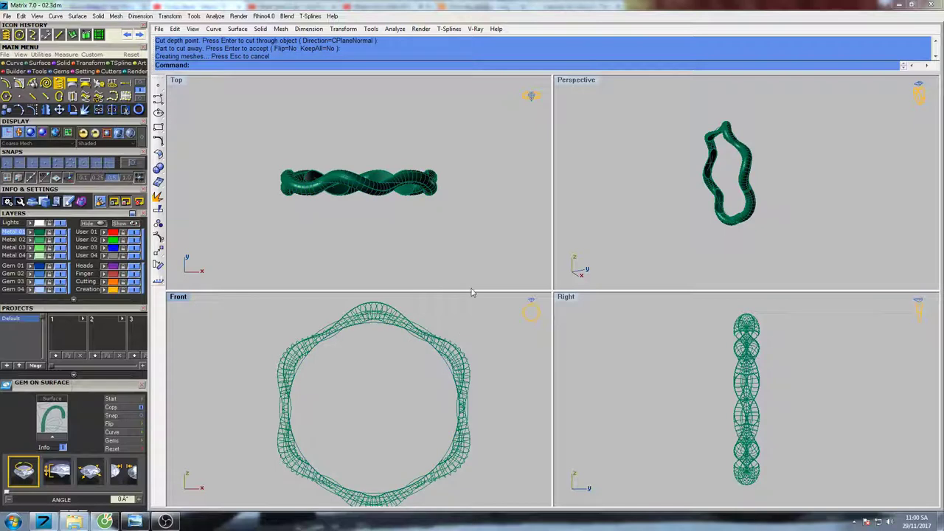
- Select the trimmed twisted pipe ring
right_drag(472, 333, 471, 345)
click(374, 319)
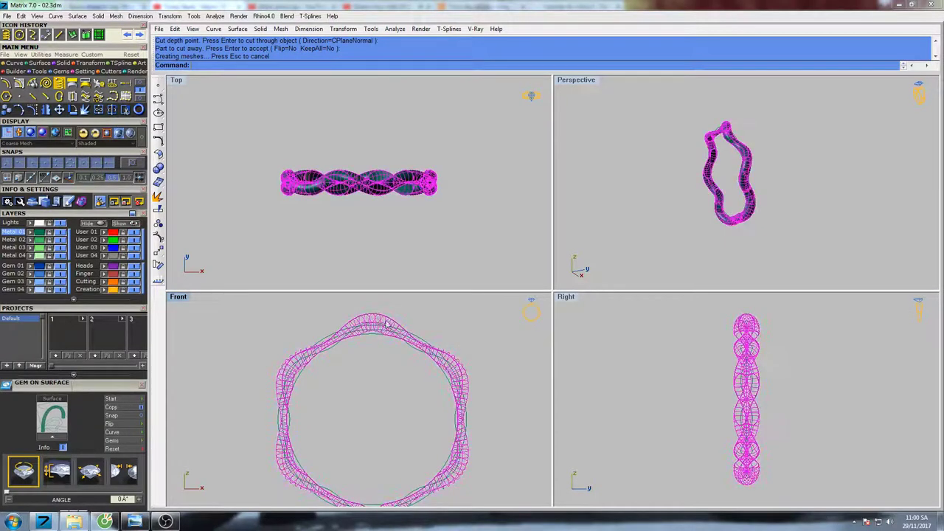
scroll(404, 322, down, 2)
right_drag(405, 323, 386, 323)
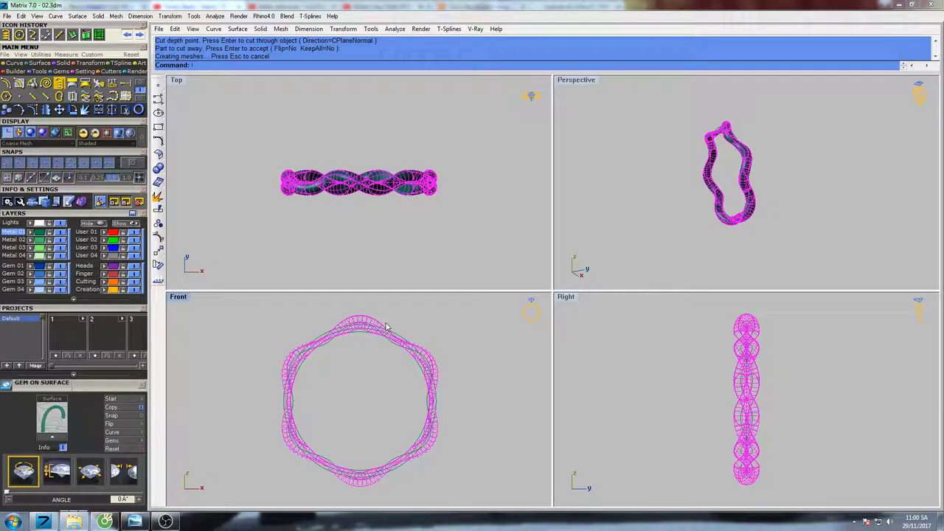
text(Rotate)
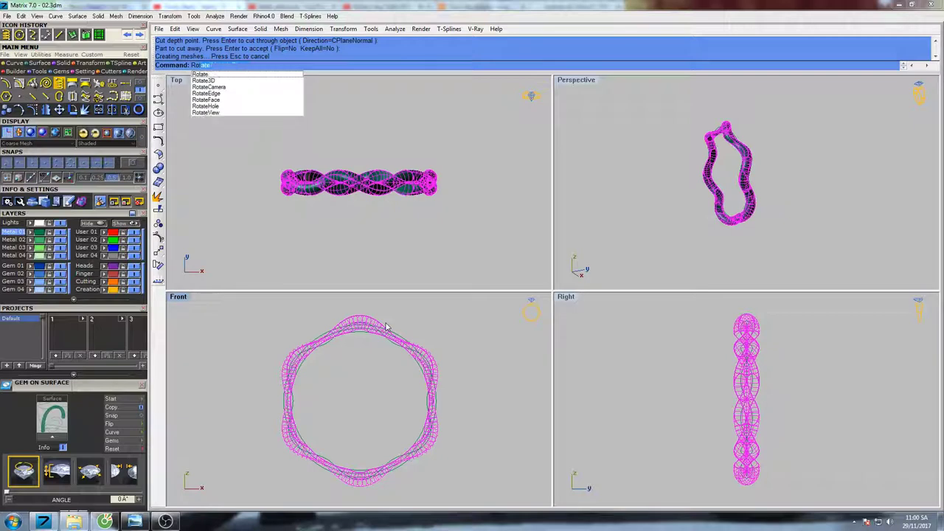
key(Return)
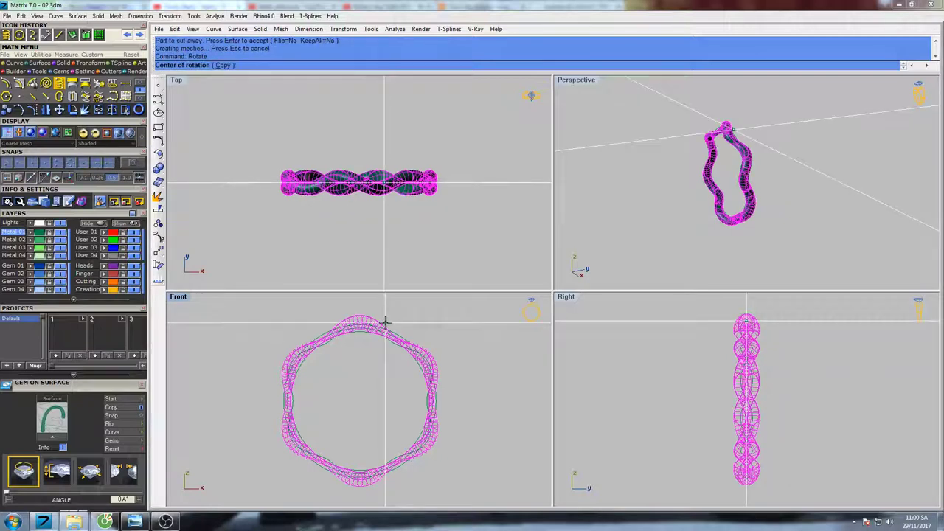
text(0)
key(Return)
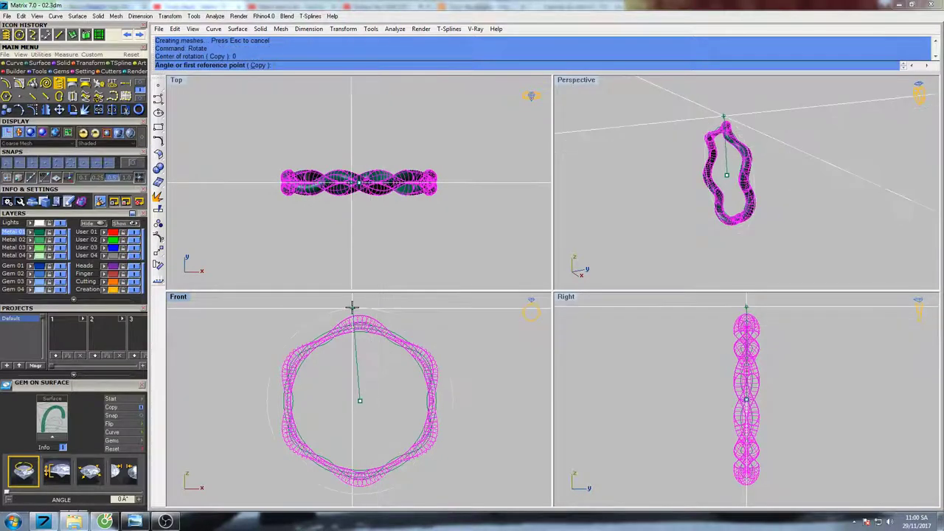
click(258, 65)
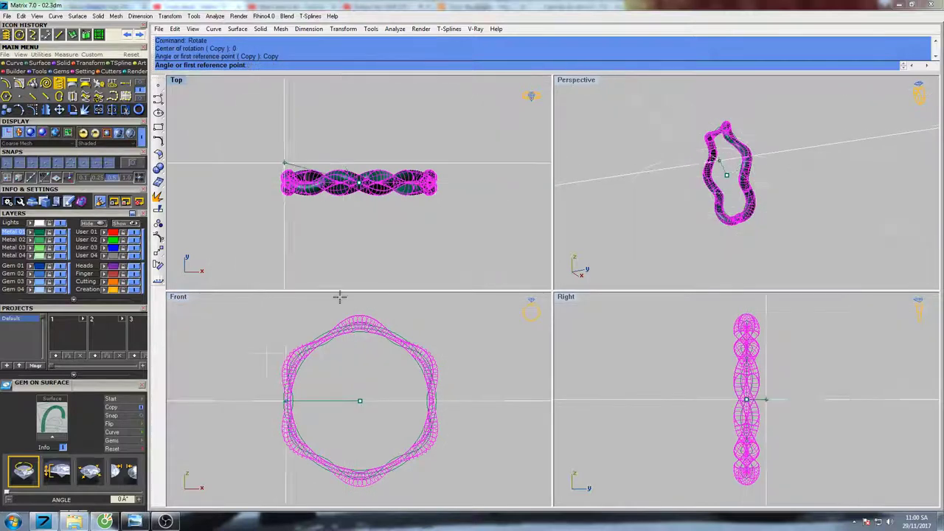
scroll(330, 341, up, 1)
scroll(329, 341, up, 5)
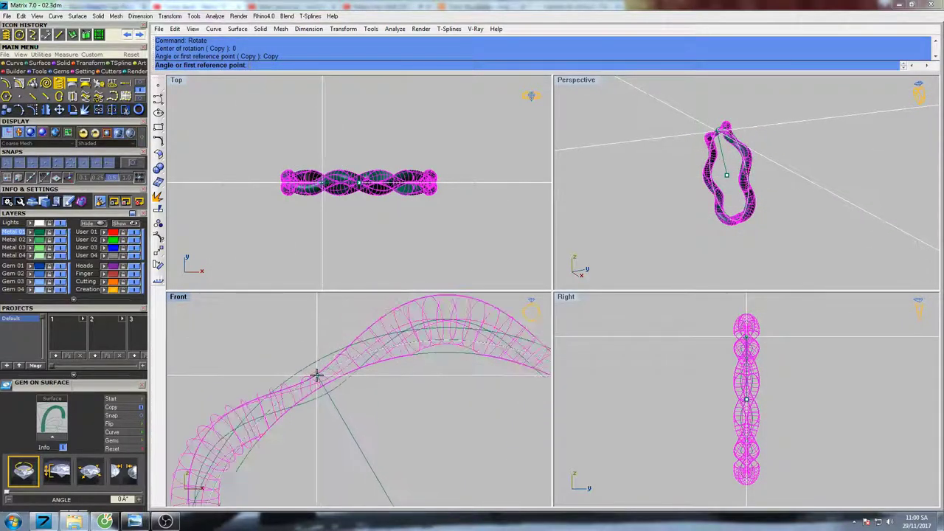
key(Escape)
scroll(326, 366, down, 5)
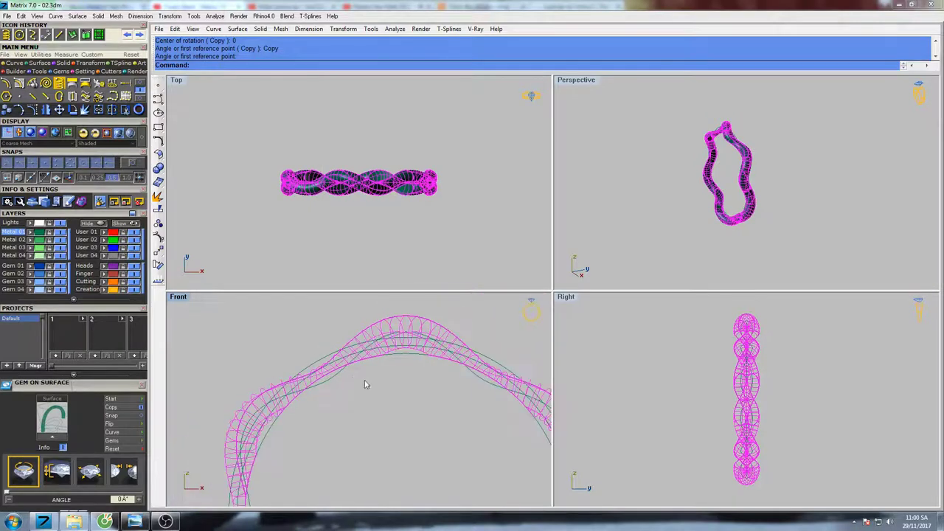
scroll(344, 349, down, 3)
- Try to rotate the pipe ring about origin 0 from its upper-left narrow point to the top, and undo the rotation
right_click(367, 360)
scroll(361, 344, down, 3)
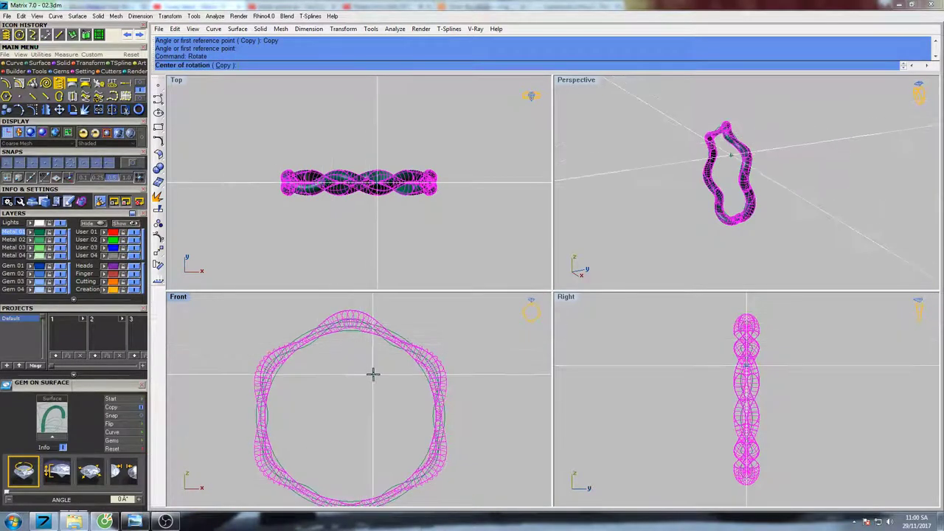
text(0)
key(Return)
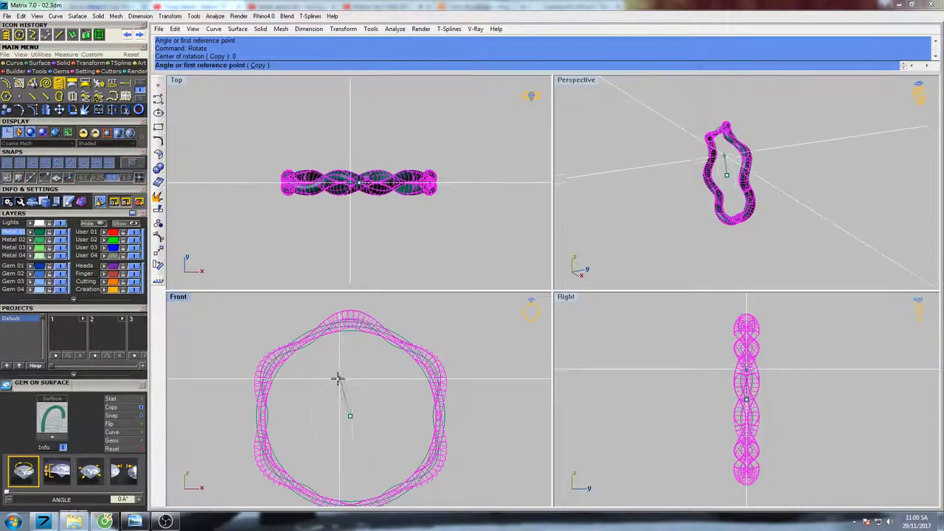
scroll(316, 363, up, 4)
right_drag(303, 328, 320, 388)
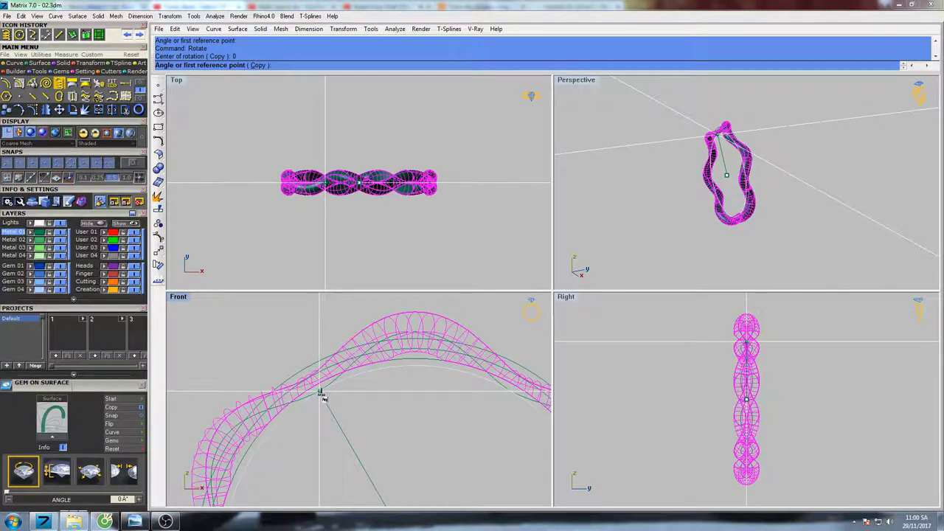
scroll(321, 393, down, 4)
click(308, 392)
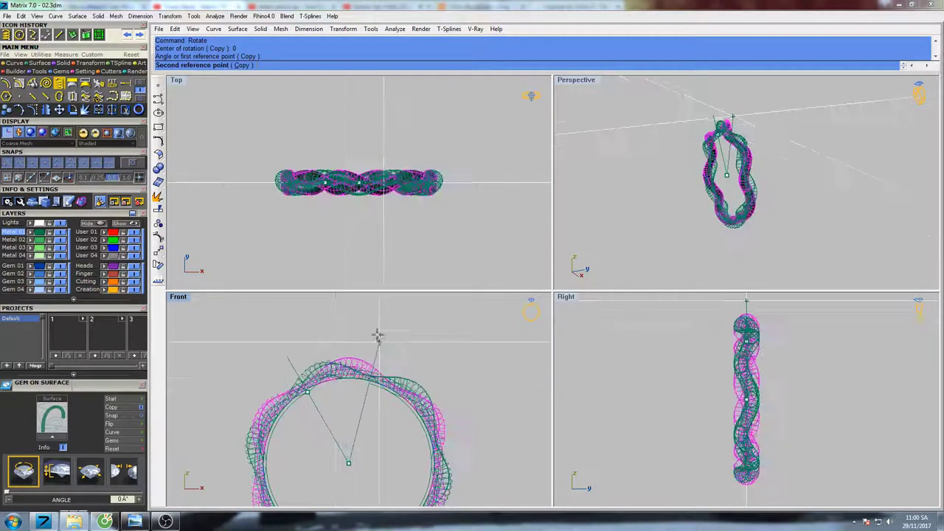
click(355, 316)
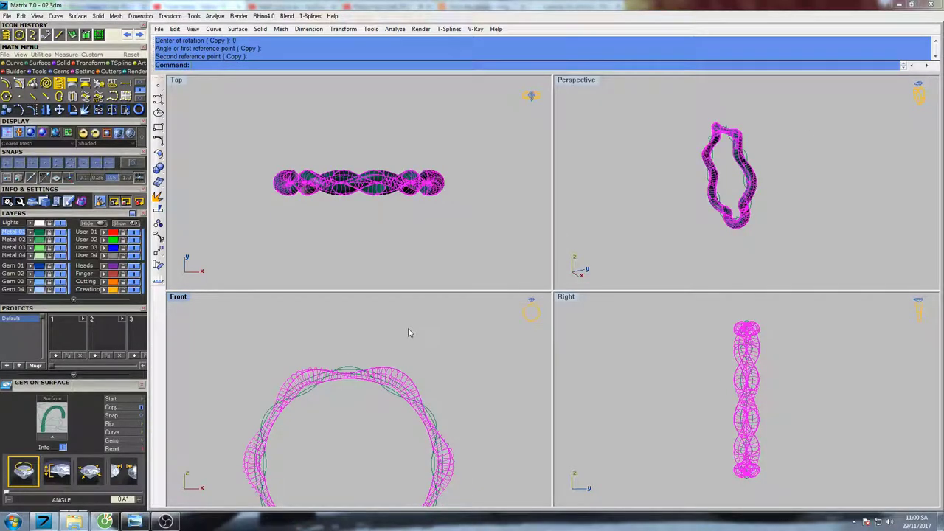
key(ctrl+z)
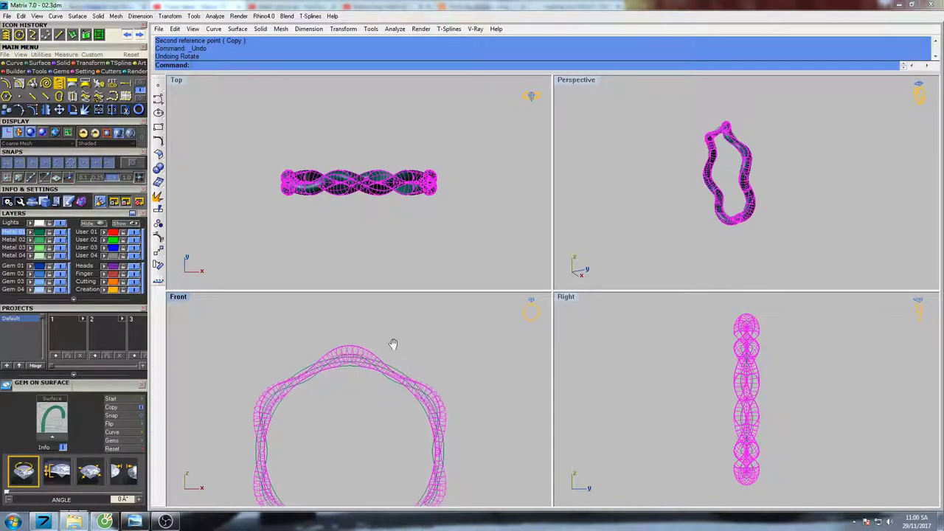
- Rotate a copy of the pipe ring about origin 0, from its upper-left narrow point to the top of the ring
text(rotate)
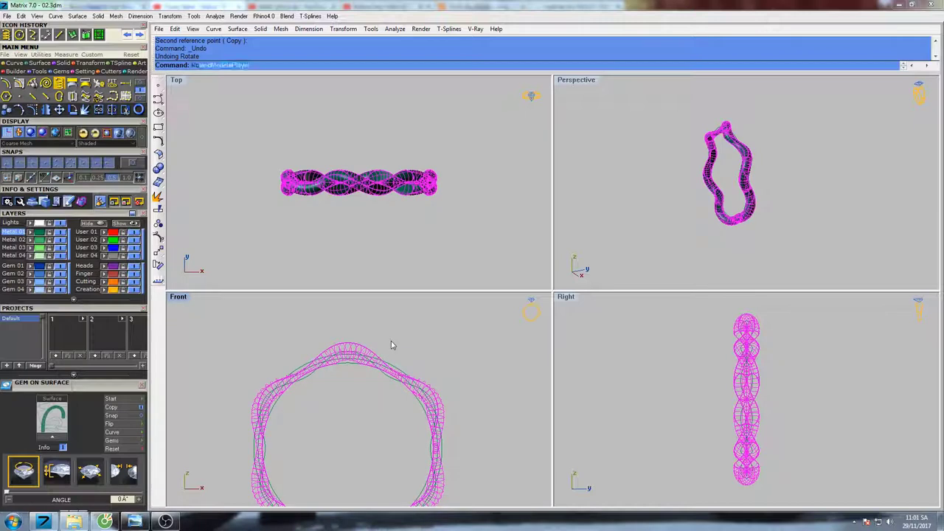
key(Return)
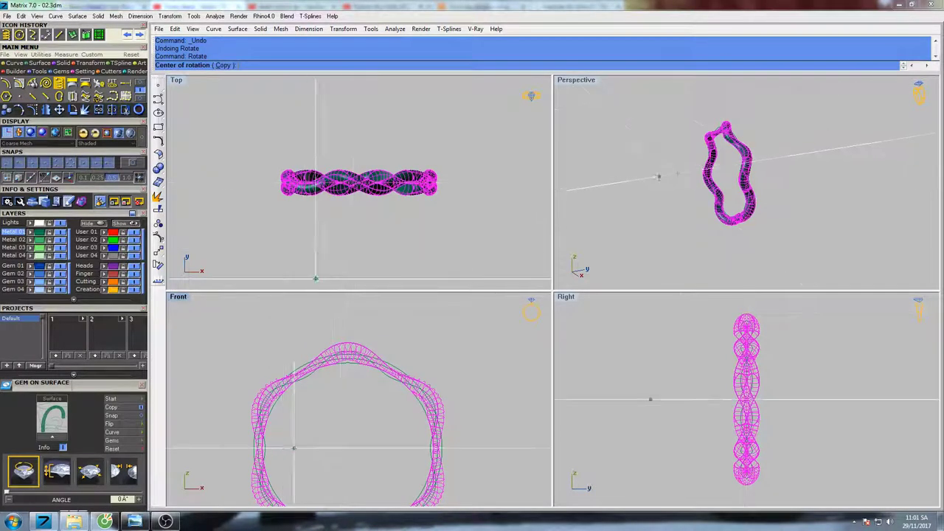
text(0)
key(Return)
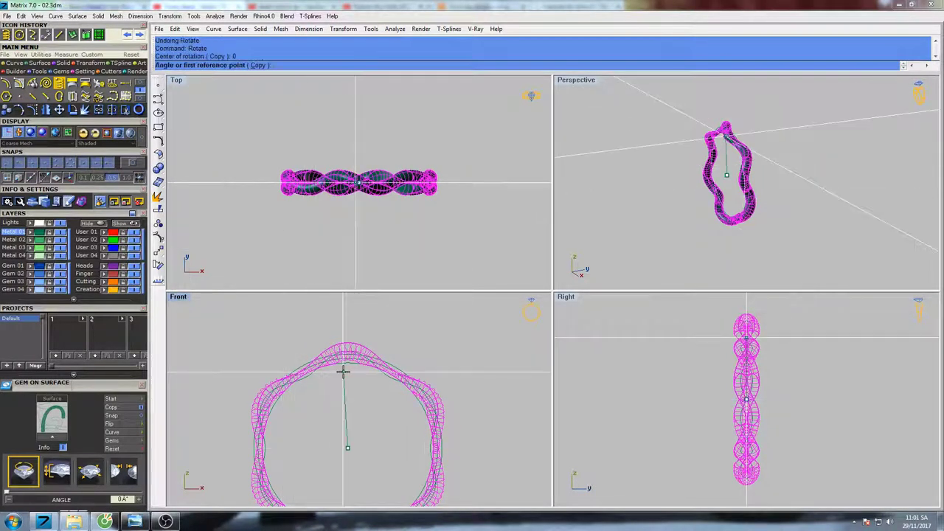
click(258, 65)
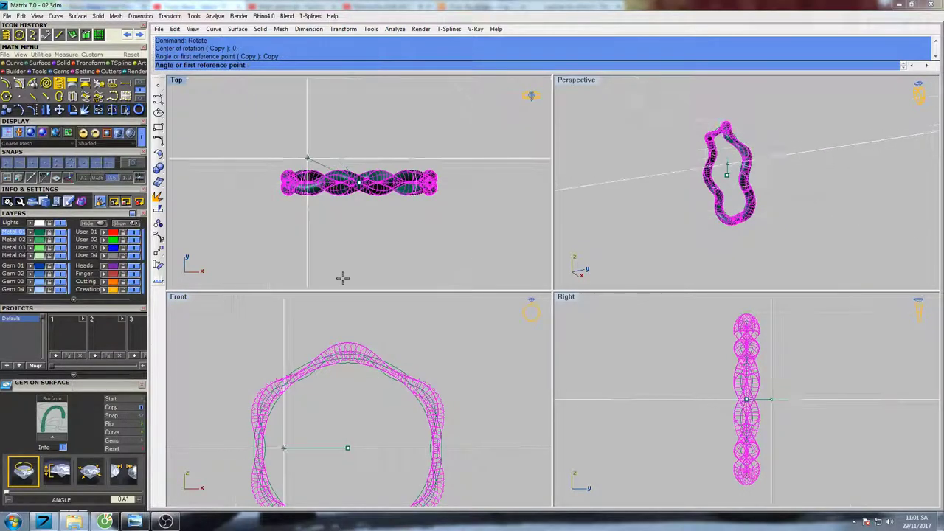
scroll(299, 371, up, 5)
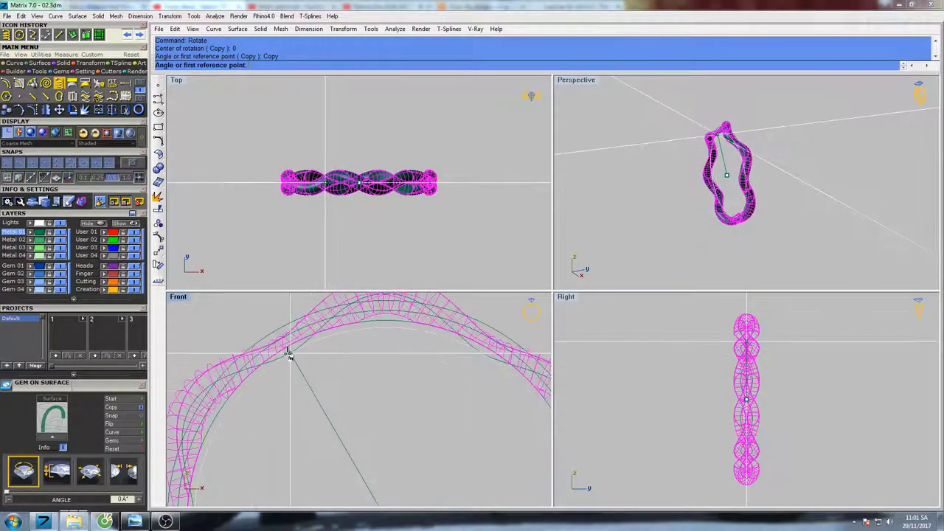
click(292, 356)
scroll(293, 356, down, 4)
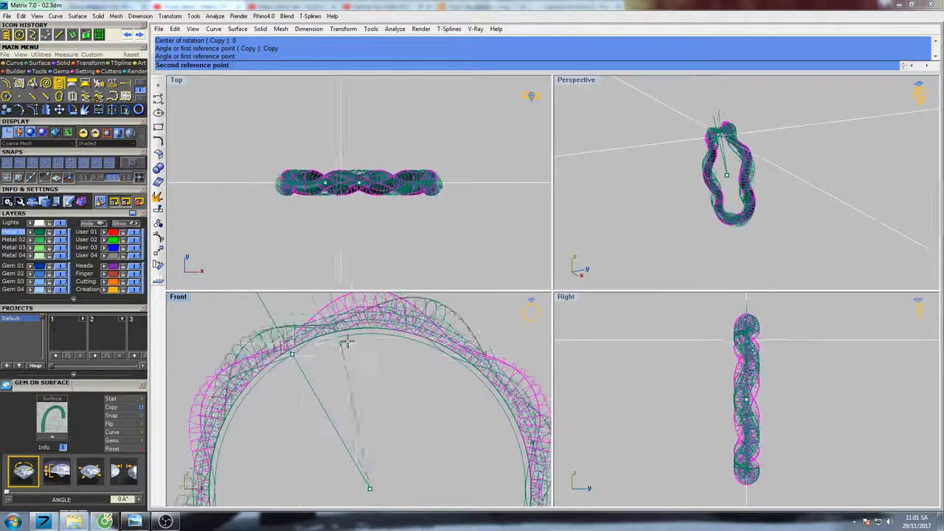
click(372, 310)
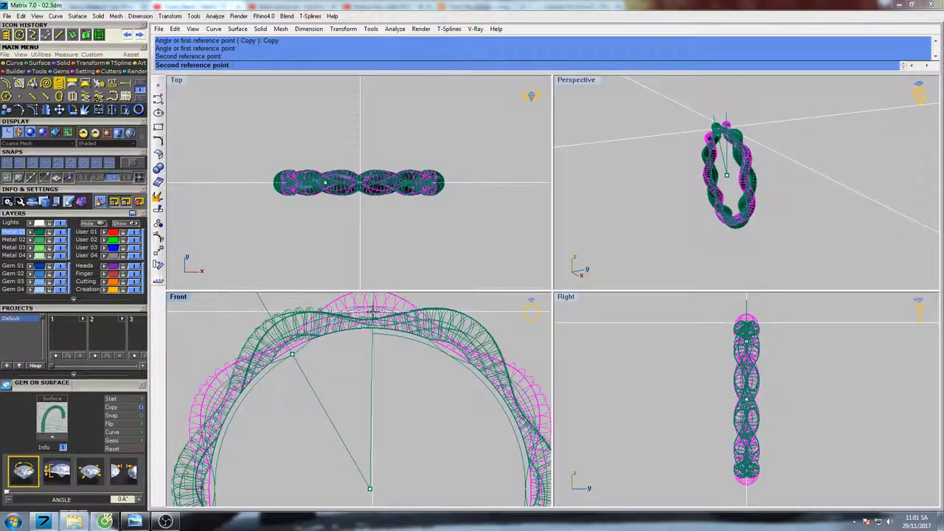
key(Return)
scroll(380, 343, down, 4)
click(439, 322)
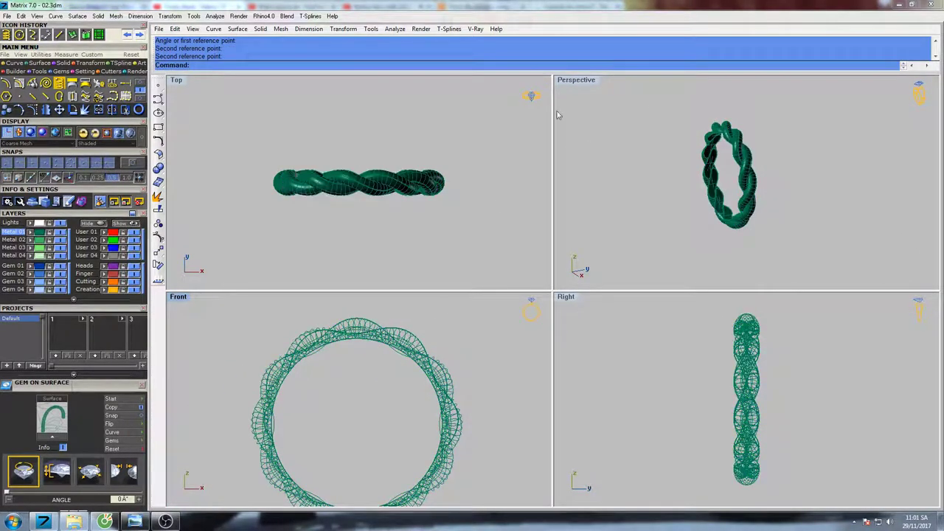
- Shade the maximized perspective view and examine the two intertwined pipe rings from several angles
double_click(567, 82)
mouse_move(554, 236)
shift+right_down()
mouse_move(515, 228)
mouse_move(541, 246)
mouse_move(487, 256)
mouse_move(561, 133)
shift+right_up()
text(s)
key(Return)
scroll(535, 177, up, 8)
mouse_move(535, 177)
right_down()
mouse_move(624, 221)
mouse_move(636, 242)
mouse_move(600, 152)
mouse_move(585, 164)
right_up()
scroll(525, 283, down, 5)
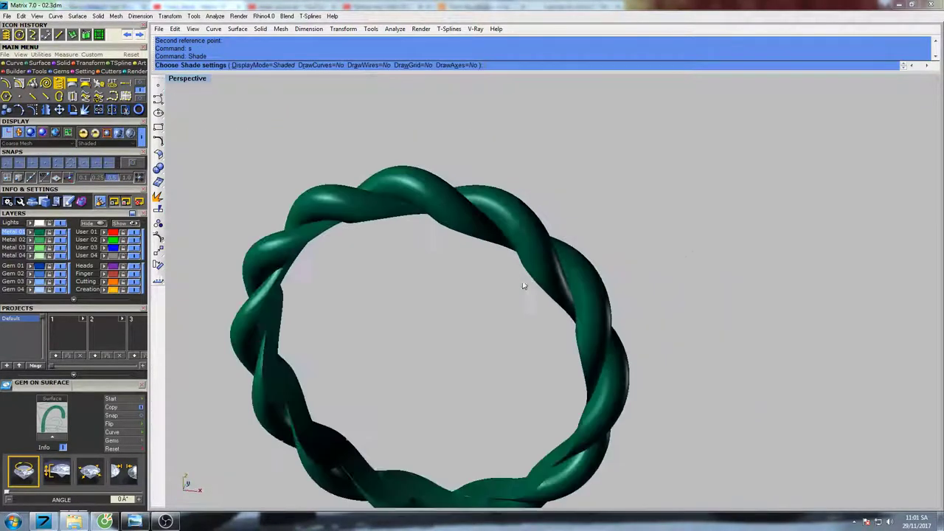
mouse_move(524, 282)
right_down()
mouse_move(494, 260)
mouse_move(494, 277)
mouse_move(470, 273)
right_up()
scroll(492, 277, down, 6)
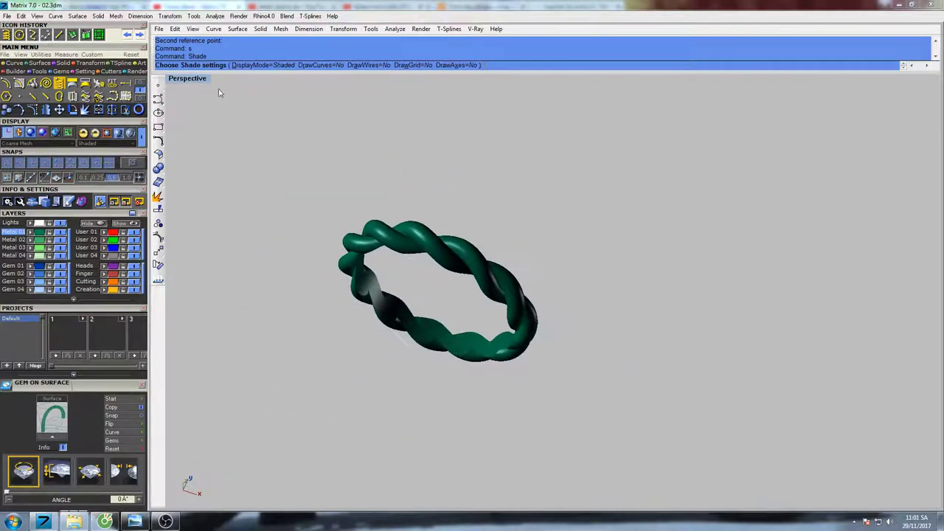
- Examine the shaded ring in the top, front, right and perspective views, and end the shaded preview
double_click(201, 82)
scroll(409, 350, down, 3)
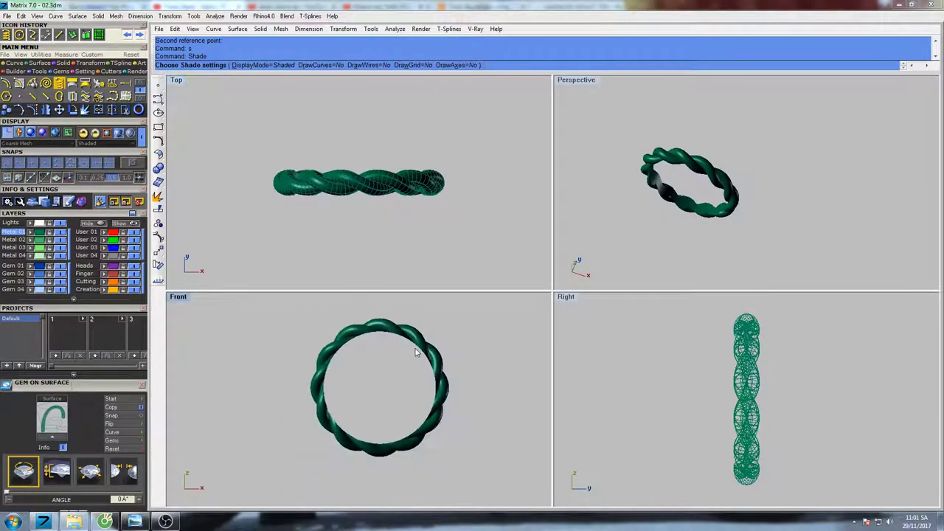
right_drag(423, 203, 416, 197)
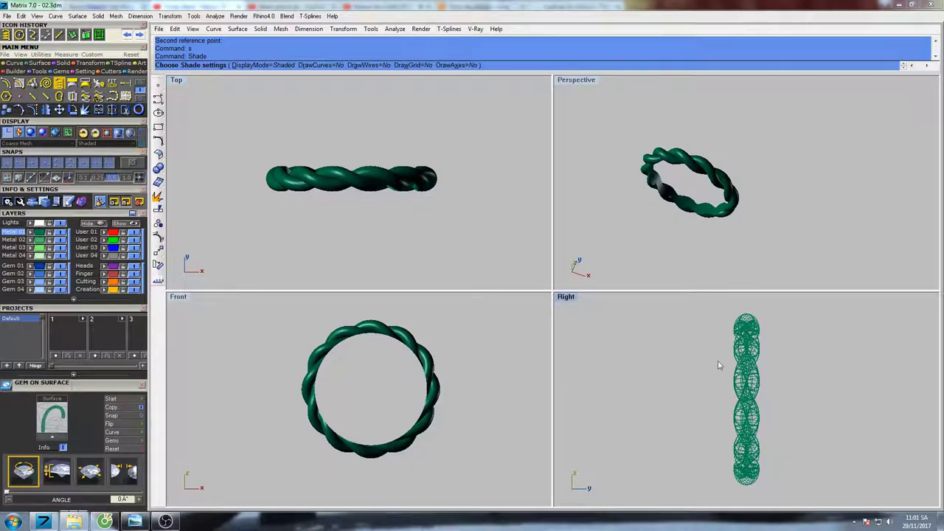
right_drag(718, 362, 672, 361)
scroll(726, 382, up, 1)
right_drag(727, 378, 717, 377)
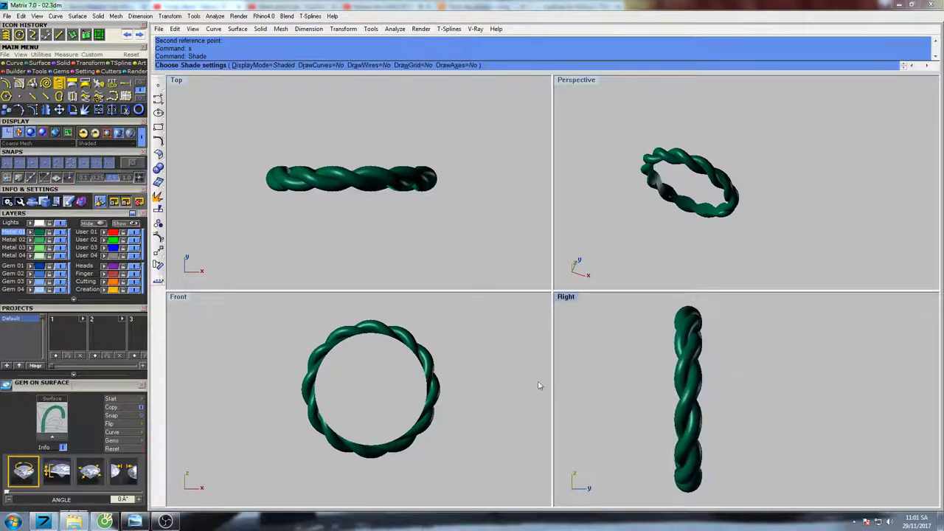
right_drag(470, 373, 435, 380)
right_drag(713, 215, 623, 134)
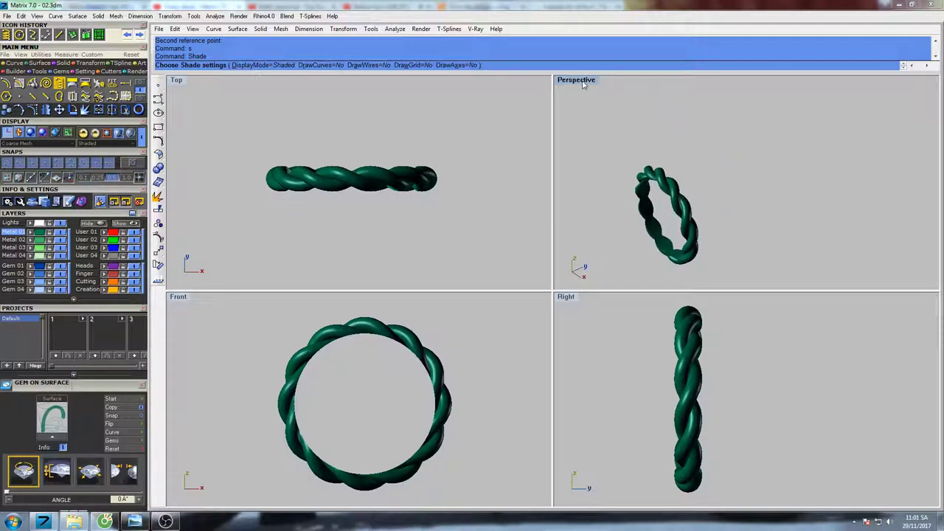
double_click(583, 83)
right_drag(519, 238, 649, 205)
key(Escape)
shift+right_drag(552, 196, 539, 200)
text(Sel)
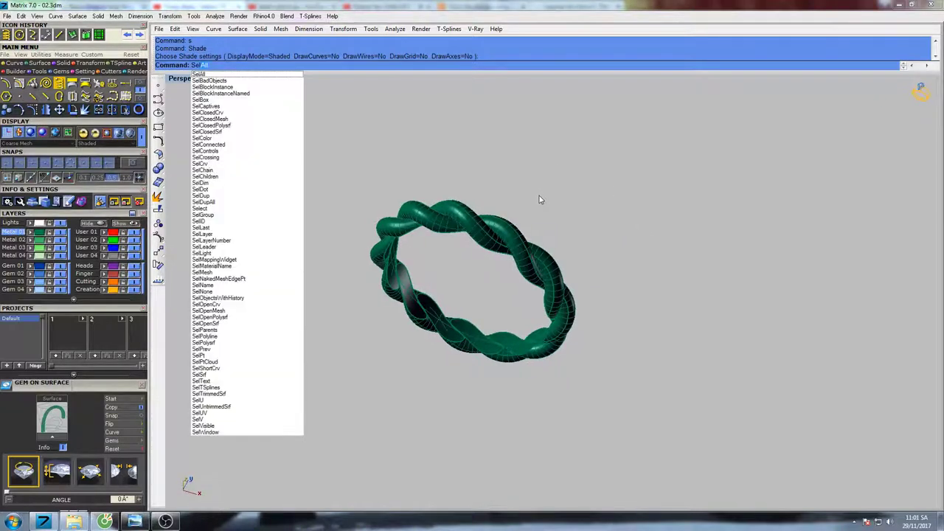
text(C)
key(BackSpace)
key(BackSpace)
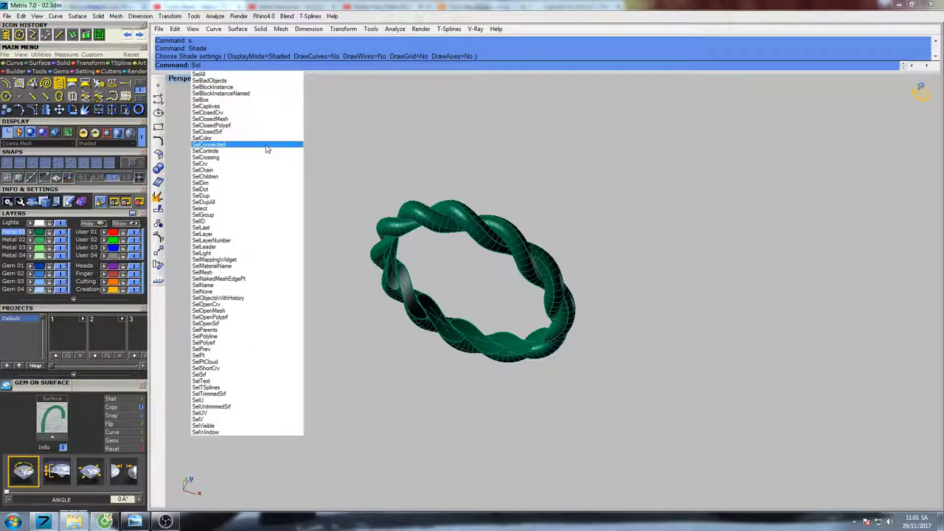
text(L)
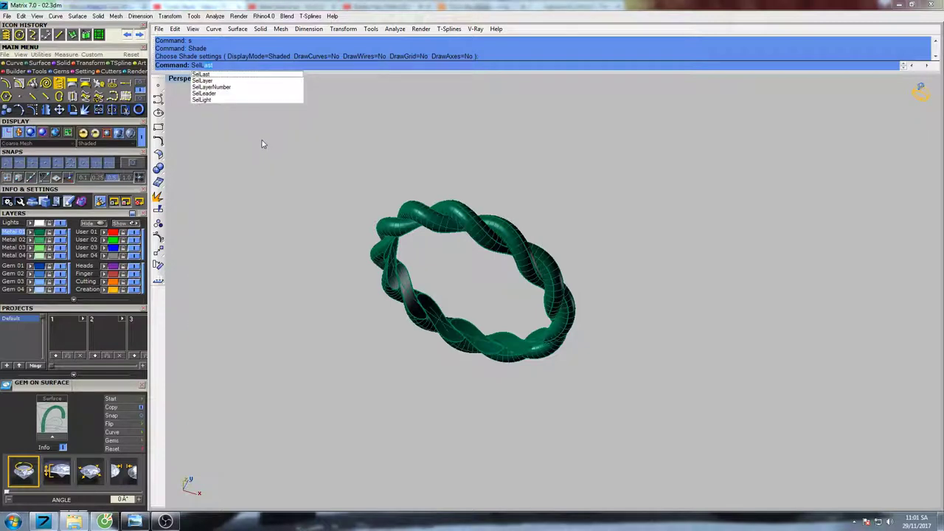
key(Escape)
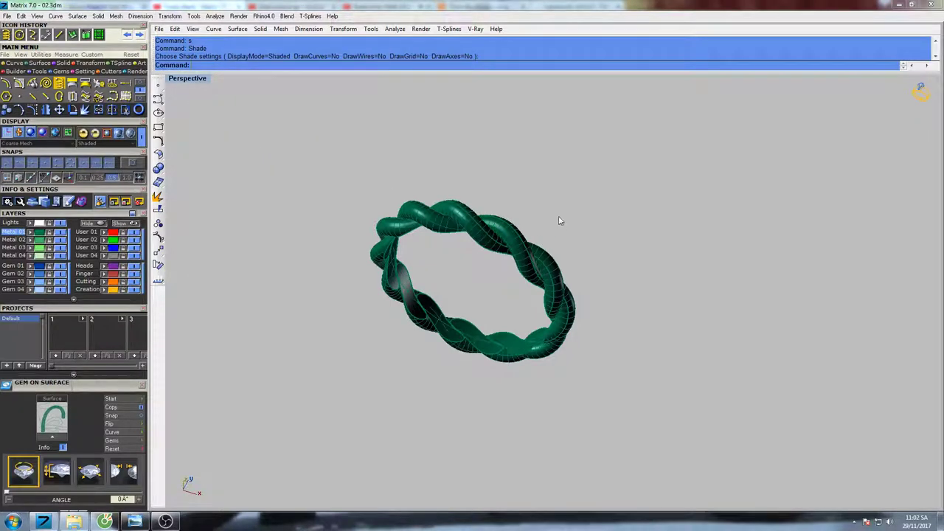
- Select all curves in the model with SelCrv and delete them
right_drag(559, 221, 541, 218)
text(sv)
key(Return)
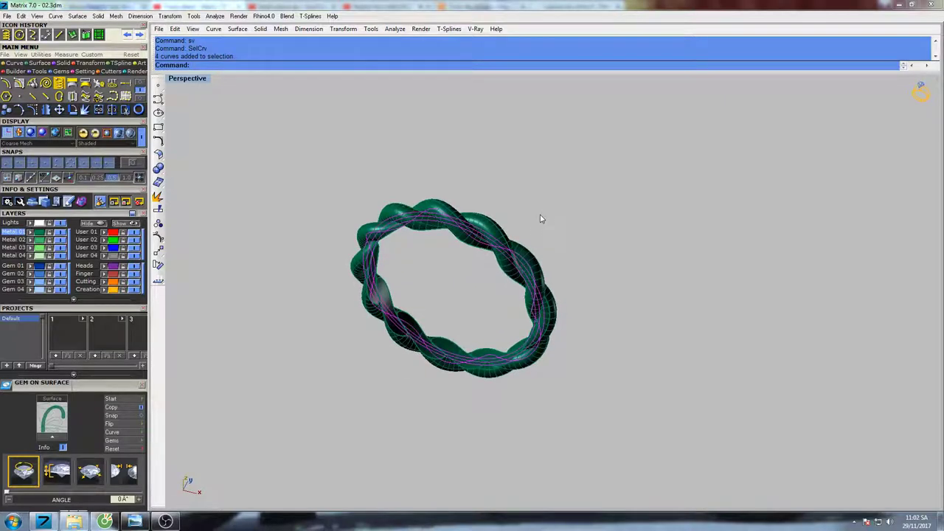
key(Delete)
right_drag(523, 181, 524, 190)
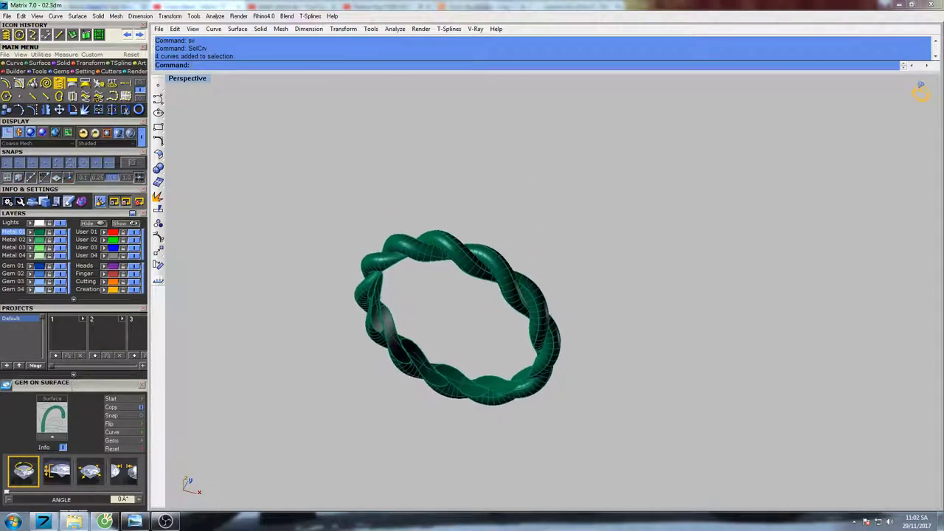
text(SelC)
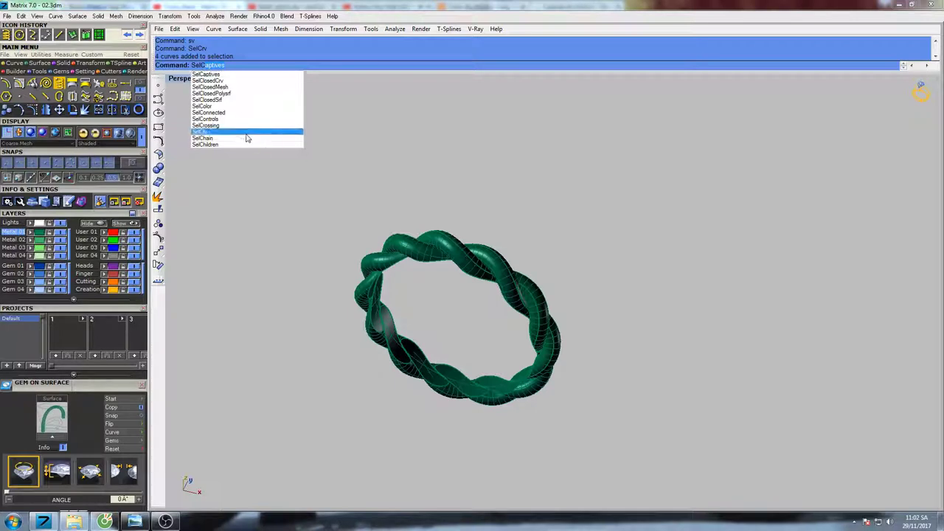
click(243, 133)
right_drag(424, 229, 506, 243)
text(Delete)
key(Return)
- Select everything left in the perspective view to check the remaining geometry, and clear the selection
drag(528, 226, 442, 301)
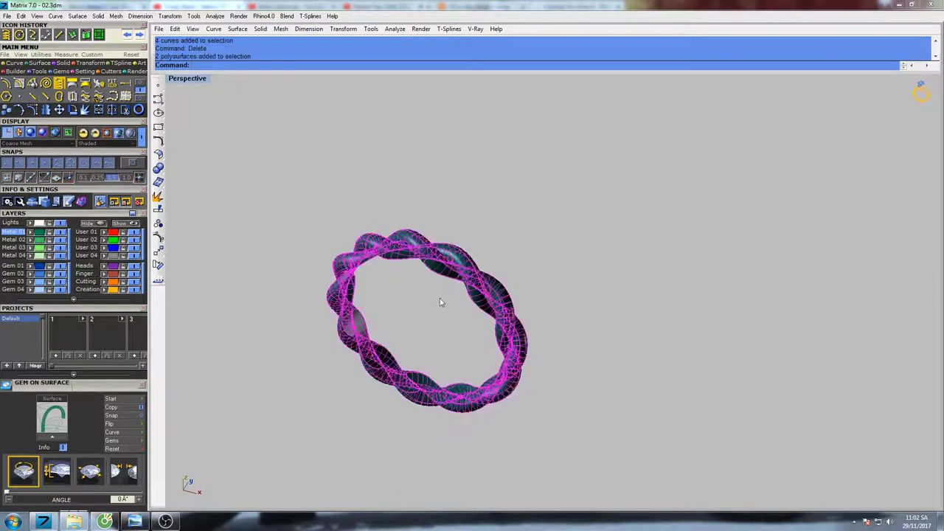
shift+right_drag(451, 297, 491, 268)
click(444, 174)
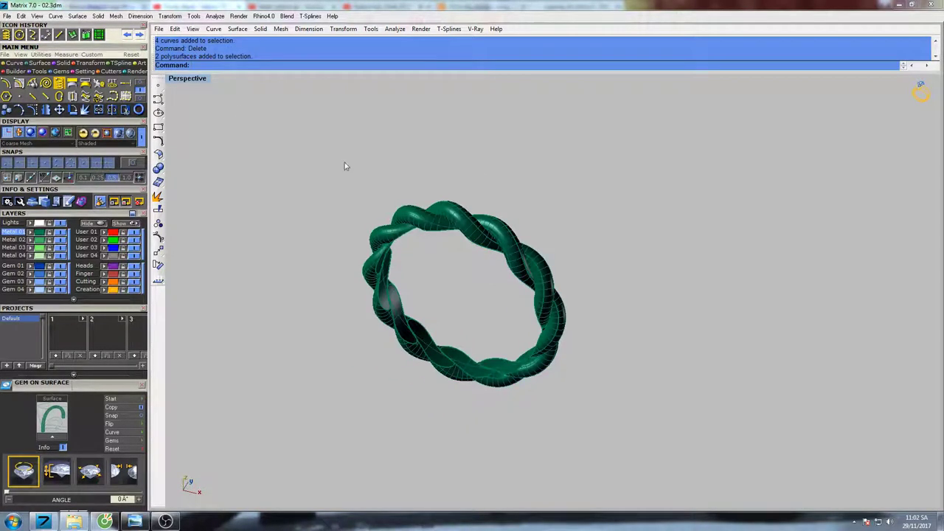
right_drag(489, 210, 510, 233)
- Return to the four-view layout and select both twisted pipe rings in the top view
double_click(180, 80)
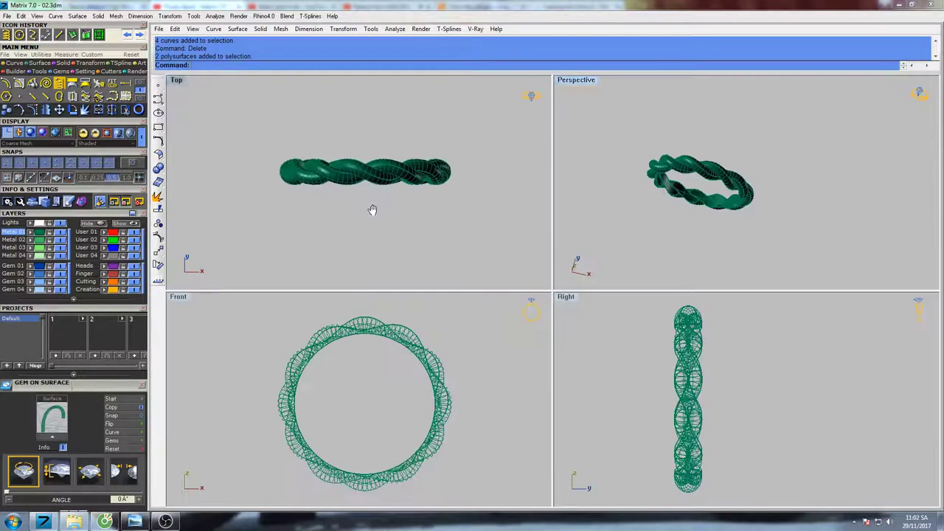
drag(255, 211, 256, 211)
right_drag(400, 198, 408, 223)
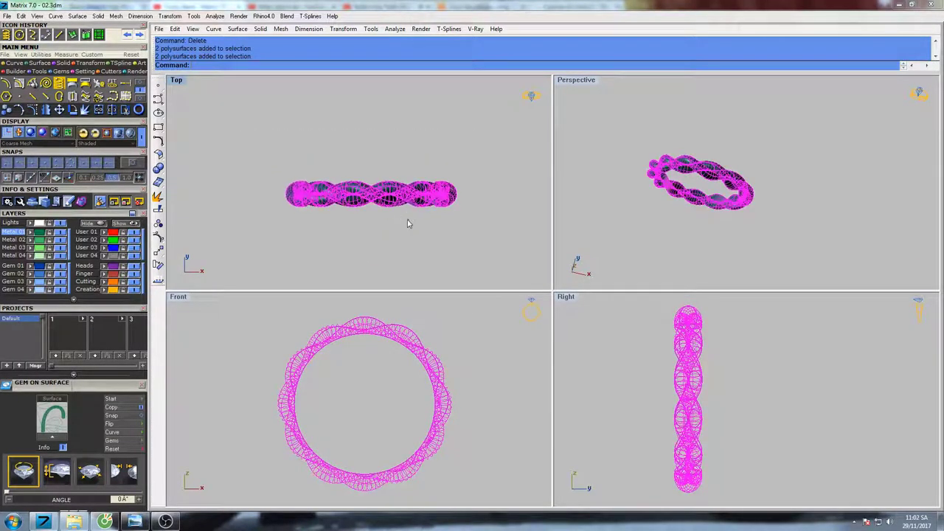